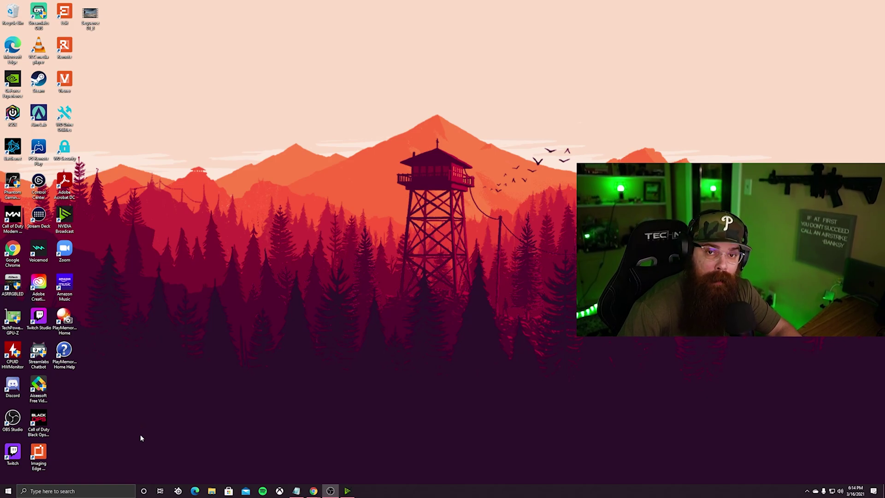
- Find Game Mode settings via search, maximize the window, and view the Graphics settings page
left_click(57, 491)
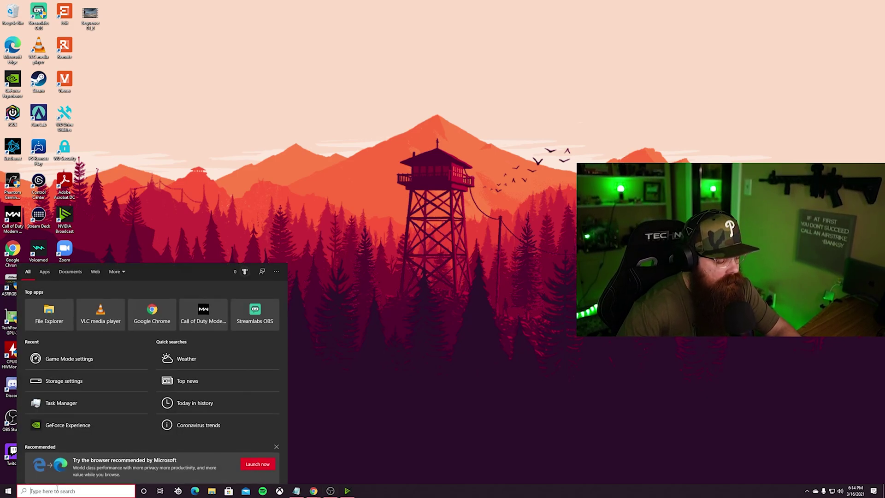
type("game mode")
left_click(182, 318)
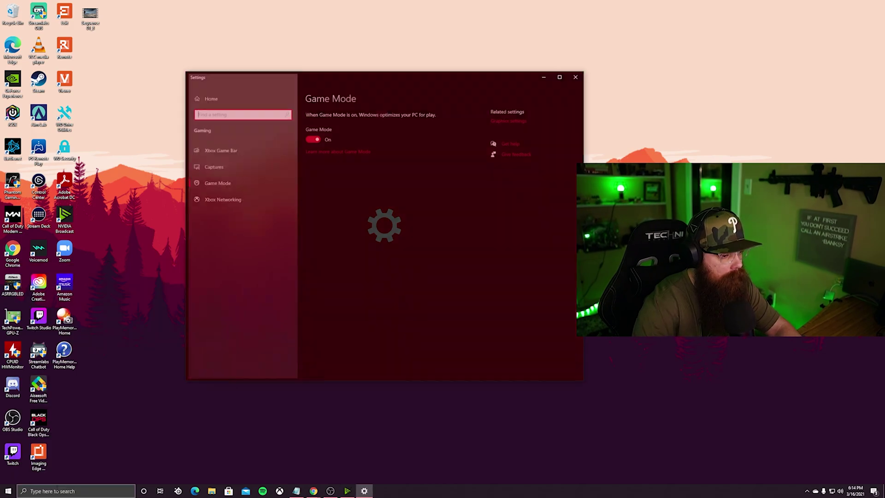
left_click(560, 77)
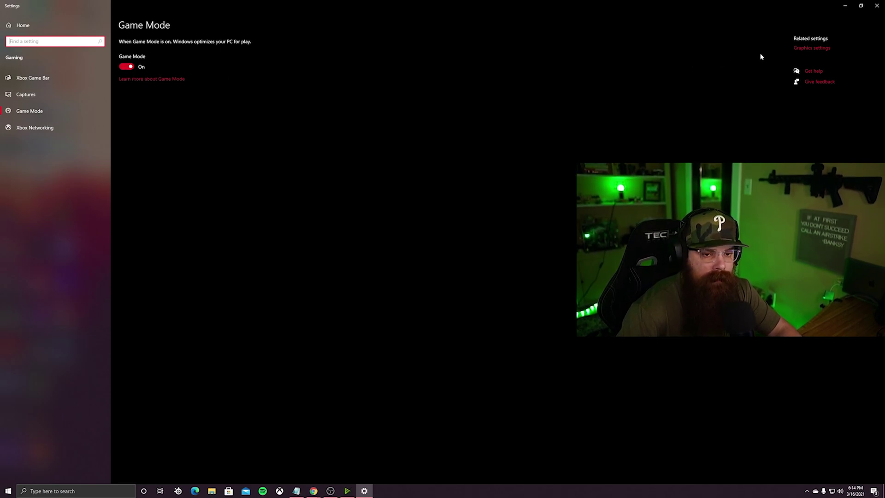
left_click(807, 48)
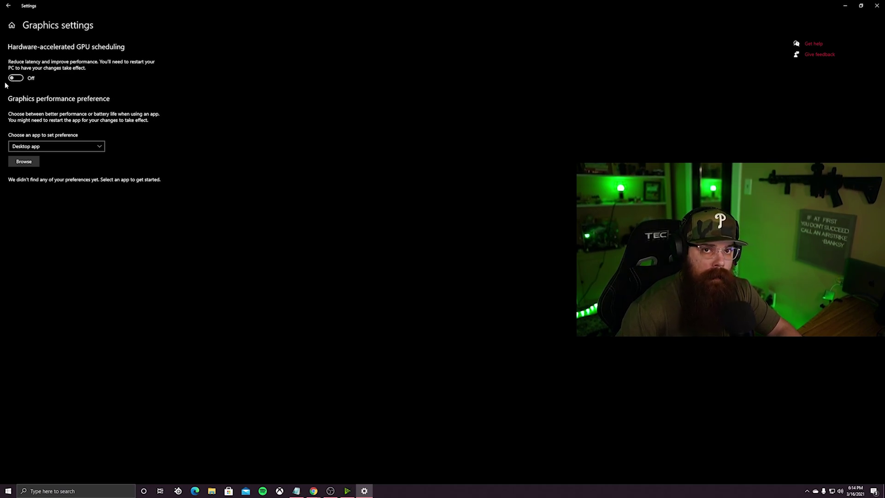
- Return to Game Mode, then review the Xbox Game Bar settings page
key("alt+Left")
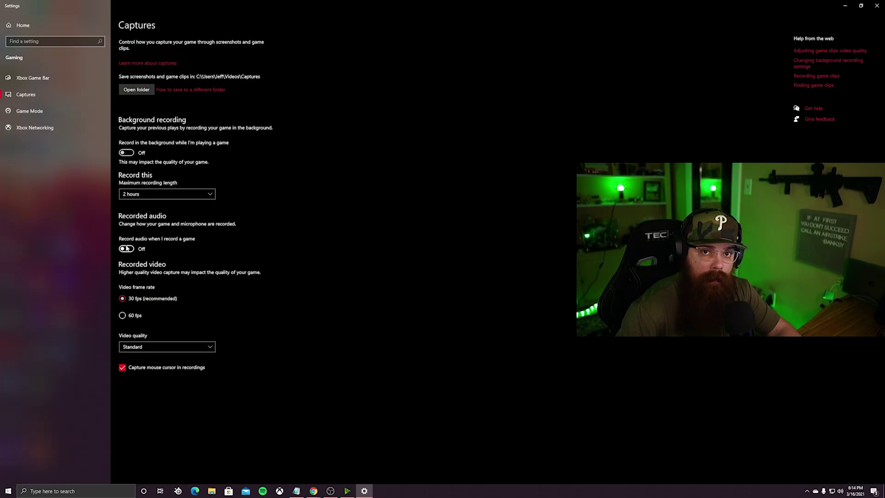
left_click(32, 82)
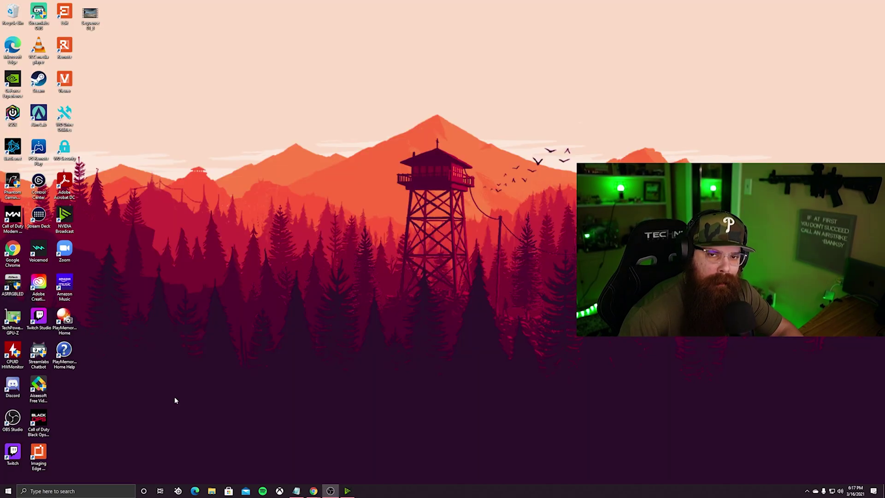
- Switch the Windows power plan to High performance through Power & sleep's additional settings
left_click(74, 491)
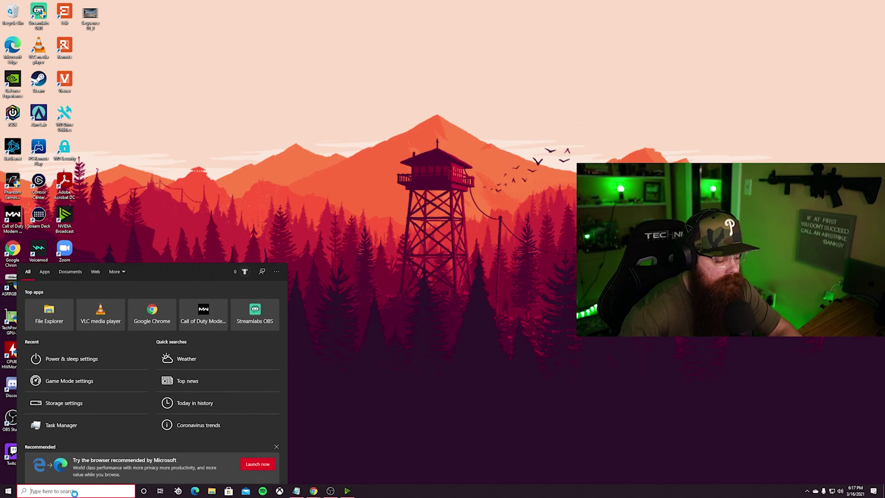
type("power")
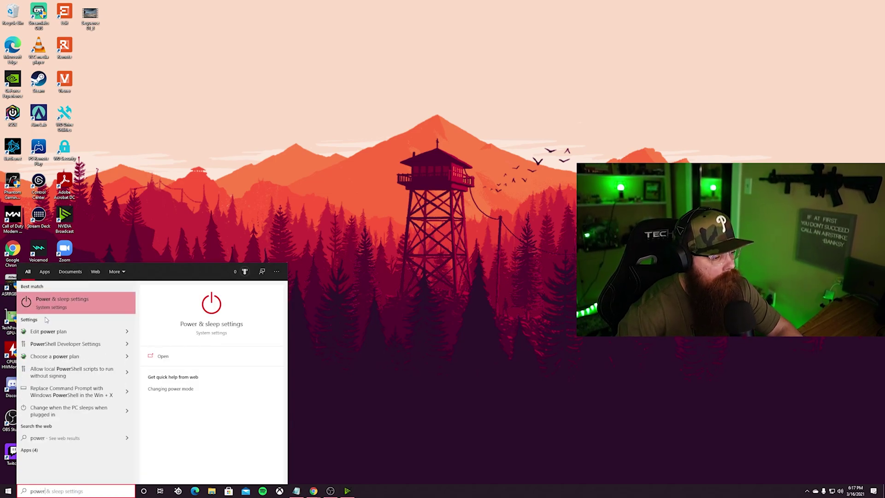
left_click(84, 312)
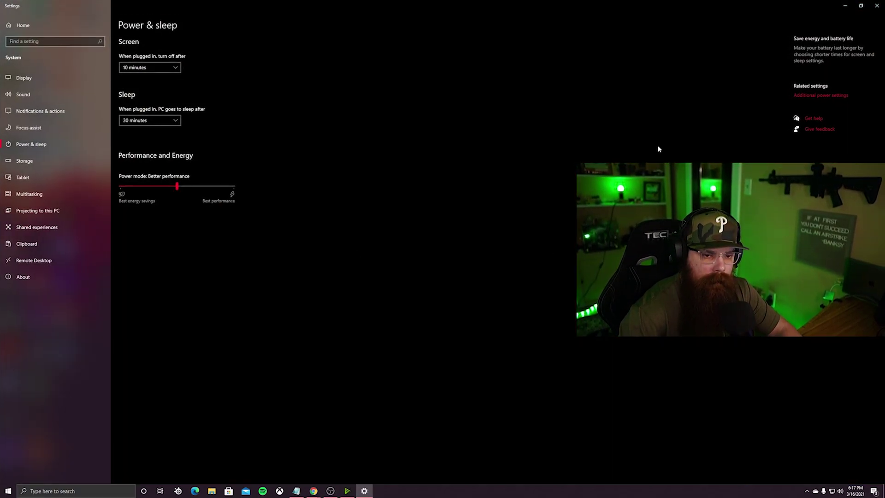
left_click(807, 95)
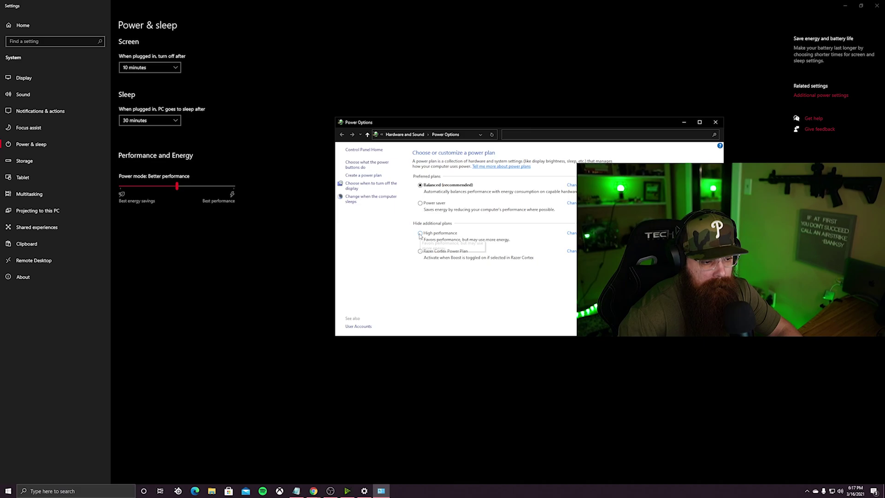
left_click(419, 233)
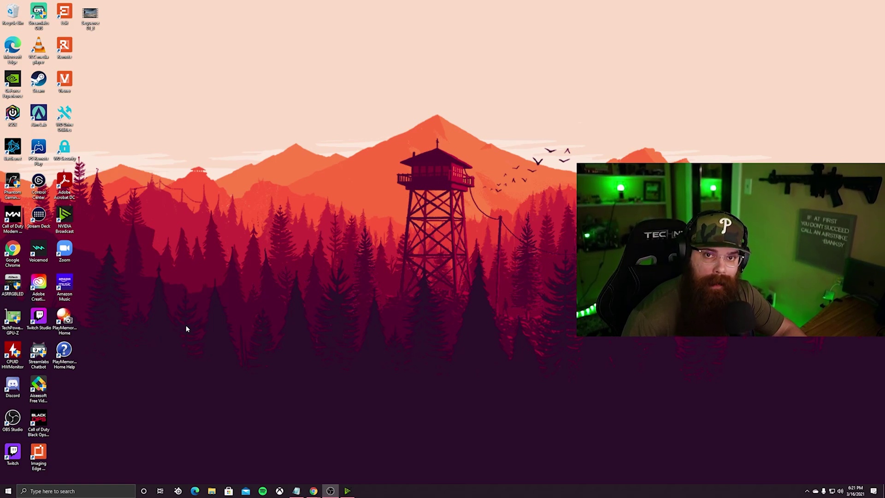
- Turn 'Let apps run in the background' off and back on, then review the app list
left_click(54, 491)
type("settings")
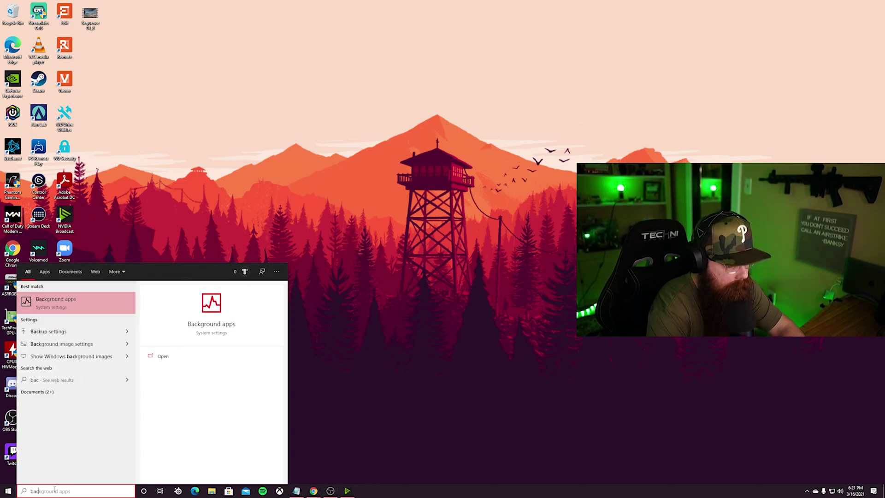
key("Return")
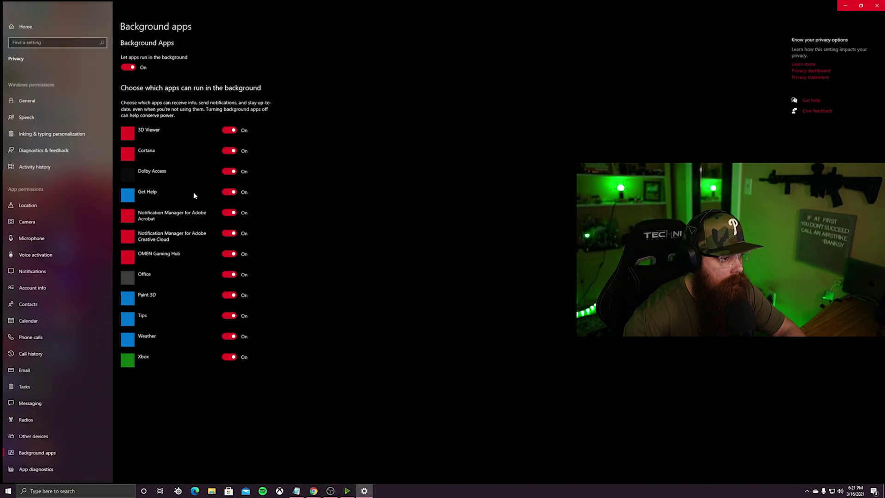
left_click(127, 66)
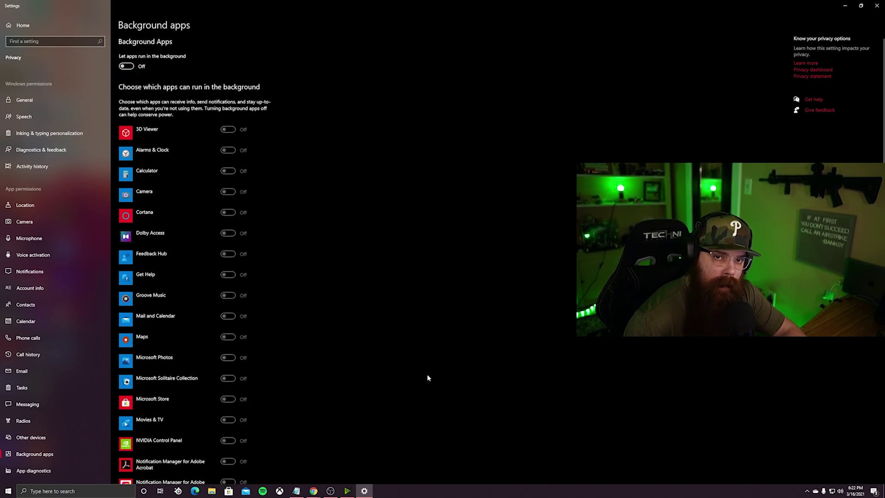
left_click(126, 66)
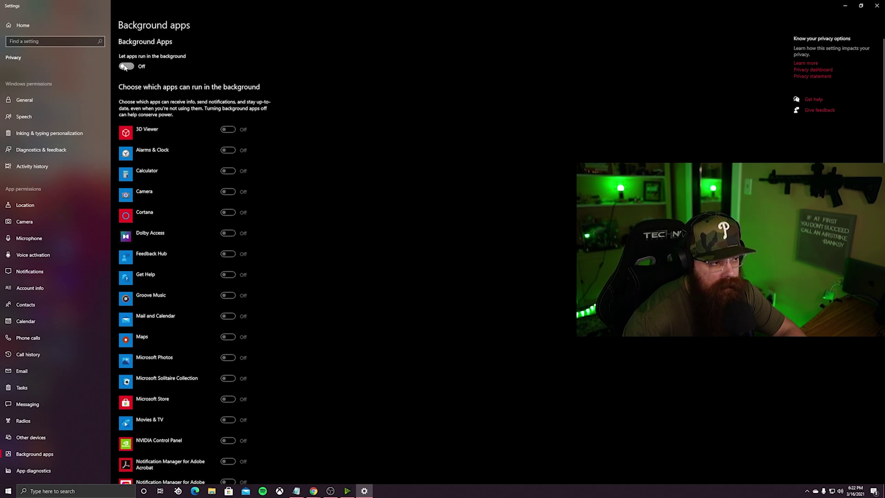
scroll(224, 137, "down", 5)
scroll(253, 239, "down", 3)
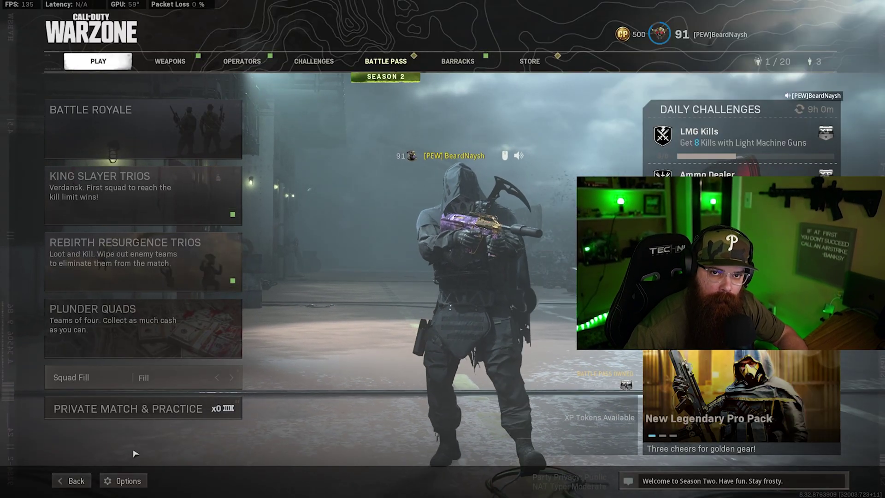
- Open Warzone's Options and return to the top of the Graphics settings list
left_click(124, 481)
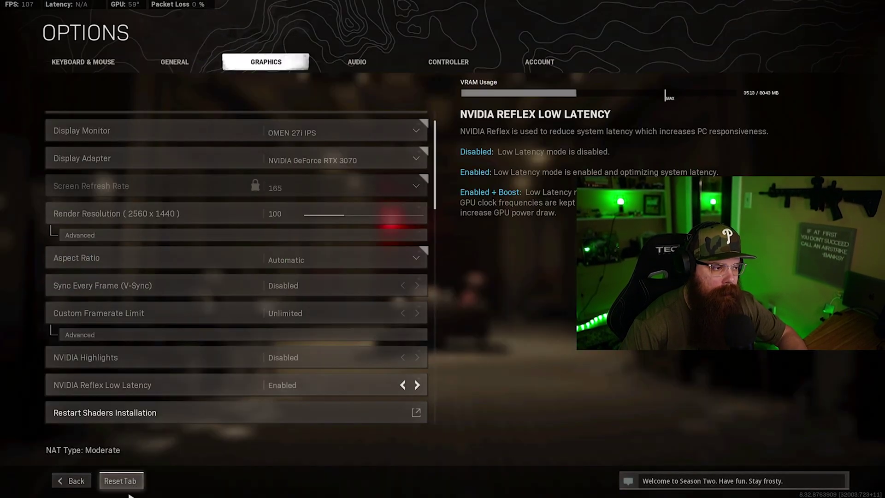
scroll(32, 228, "up", 2)
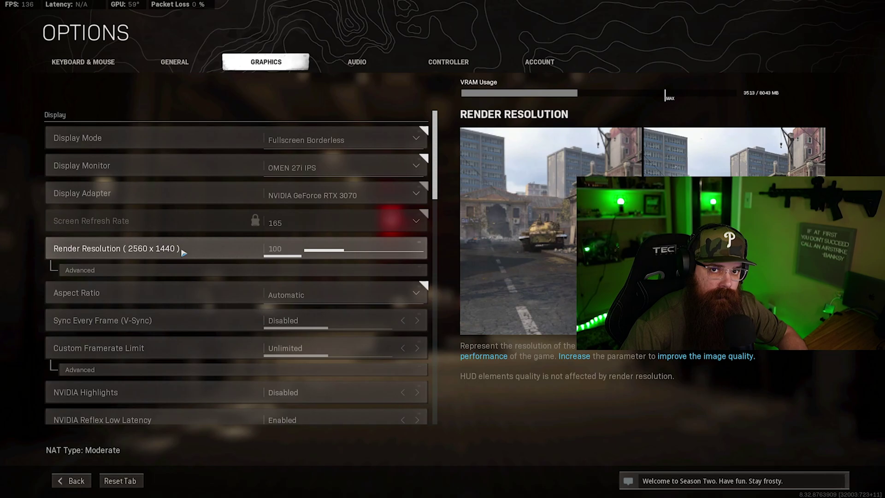
left_click(190, 270)
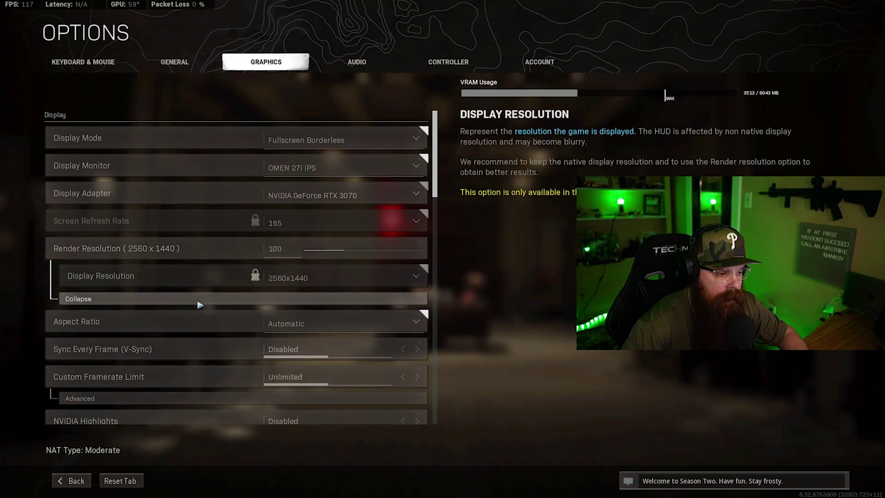
left_click(199, 299)
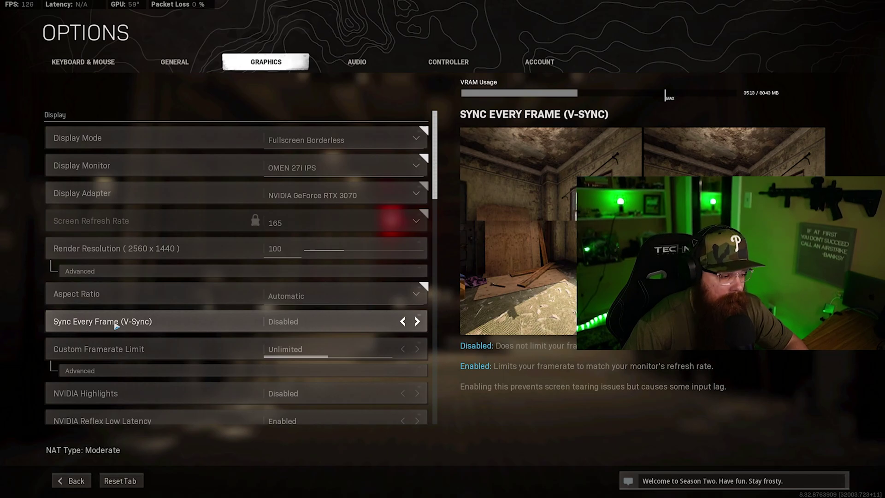
scroll(163, 329, "down", 3)
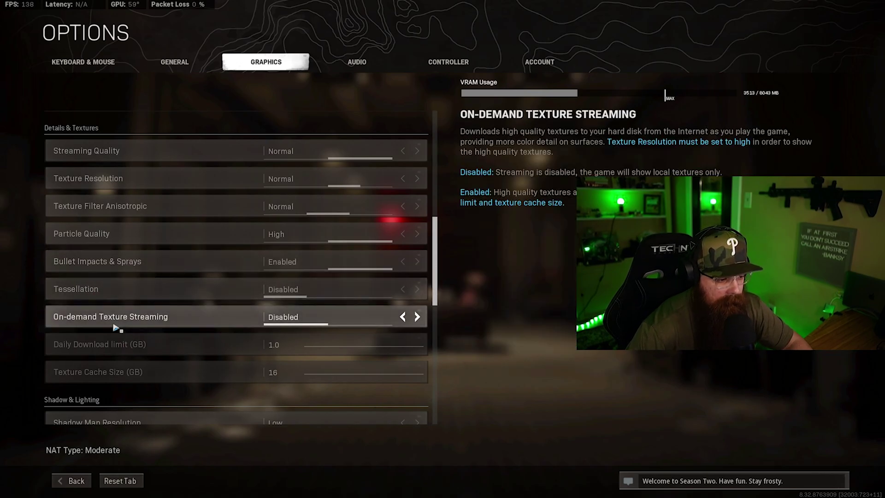
- Move down to the Shadow & Lighting graphics settings
key("Down")
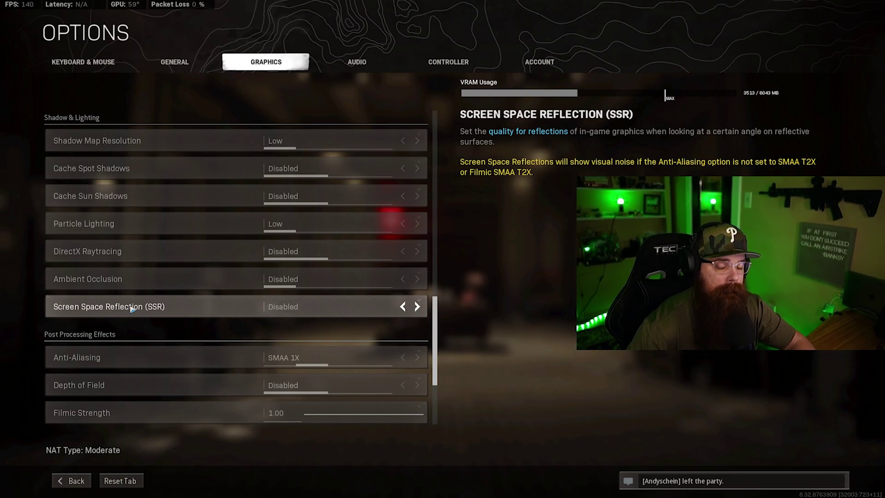
- Scroll down the graphics options toward Post Processing Effects
scroll(27, 223, "down", 3)
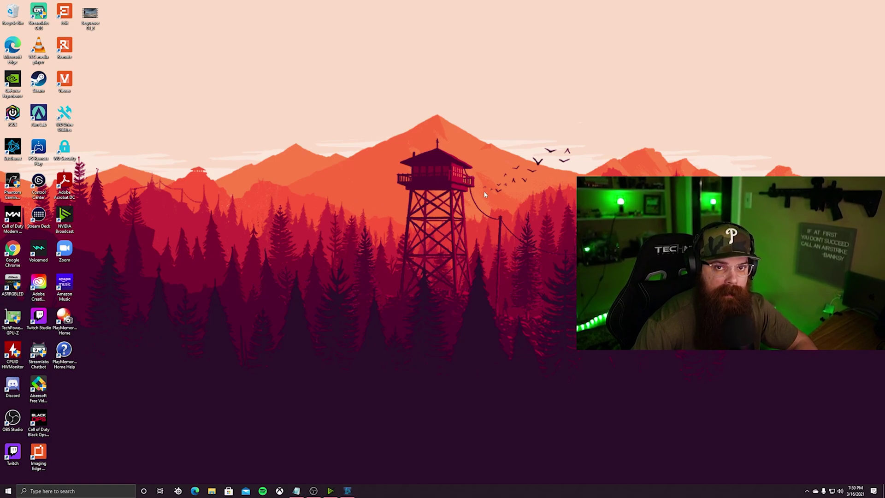
- Launch the NVIDIA Control Panel from the desktop's right-click menu
right_click(381, 160)
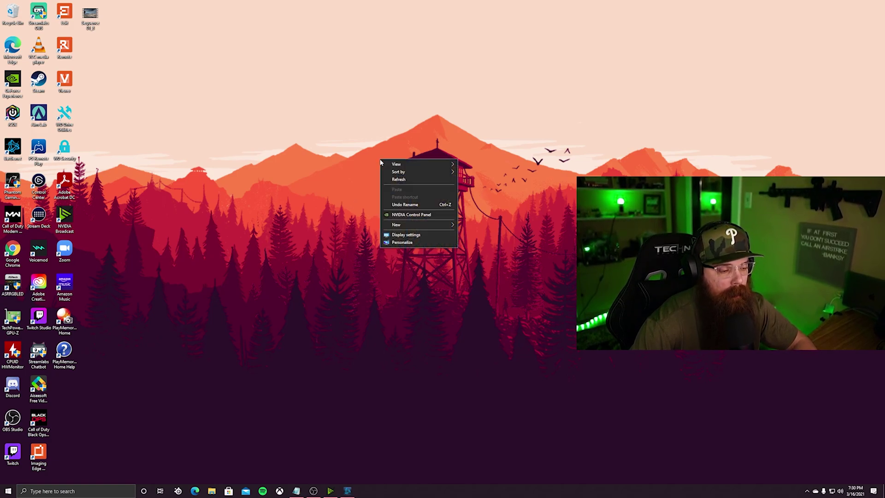
left_click(398, 215)
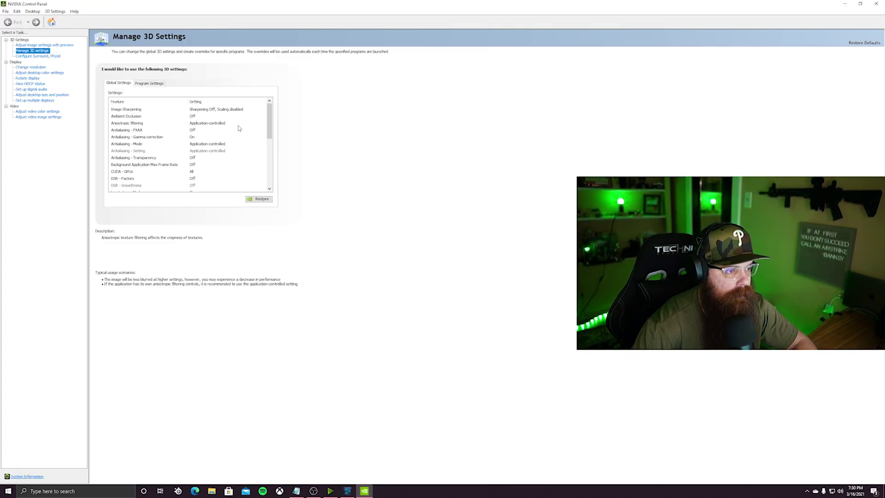
- Scroll the Global Settings list to Power management, Texture filtering - Quality and Vertical sync
mouse_move(265, 122)
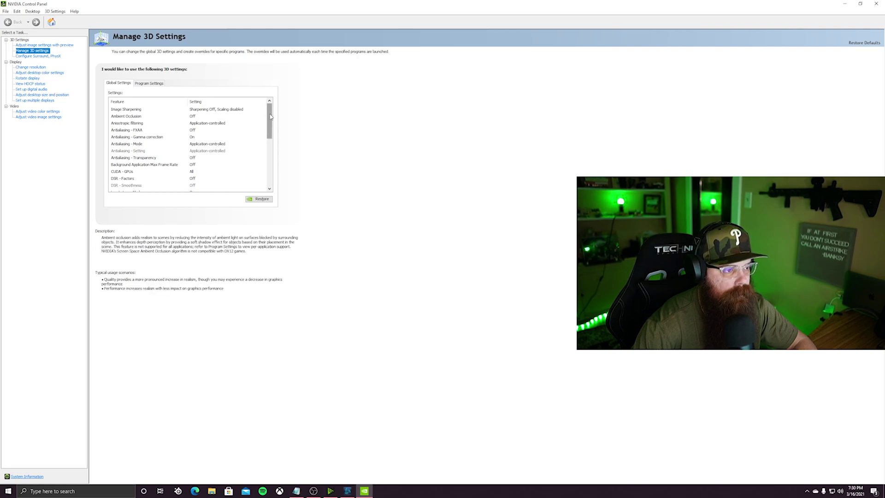
left_click_drag(271, 117, 271, 125)
left_click_drag(270, 132, 268, 153)
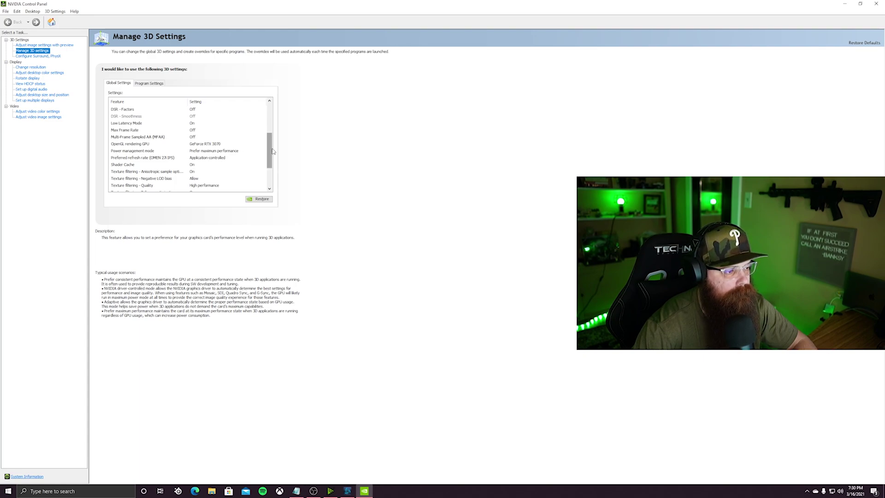
left_click_drag(273, 152, 271, 168)
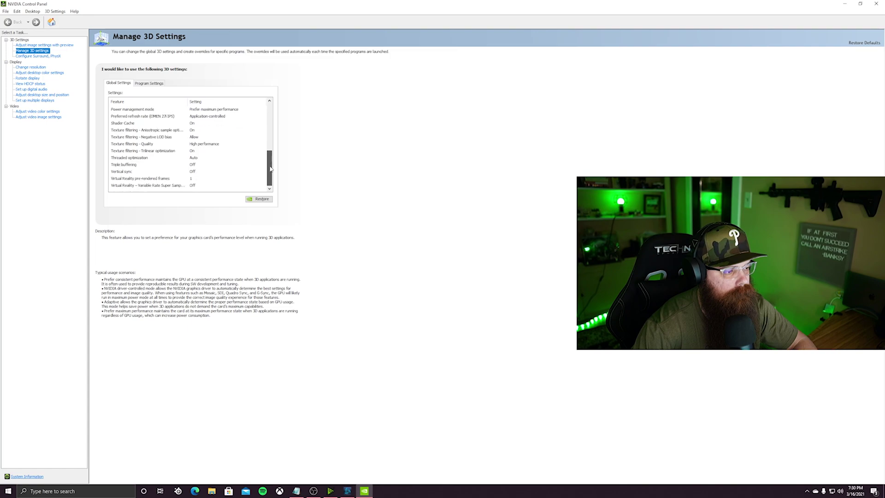